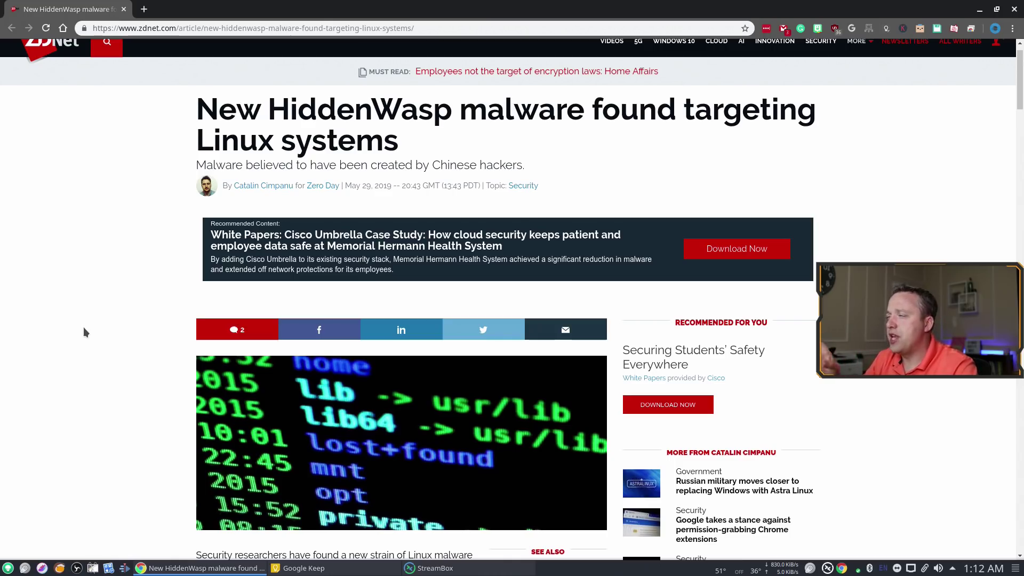
Read further down the ZDNet HiddenWasp article, then close Chrome to reveal the Debian desktop
scroll(82, 338, "down", 4)
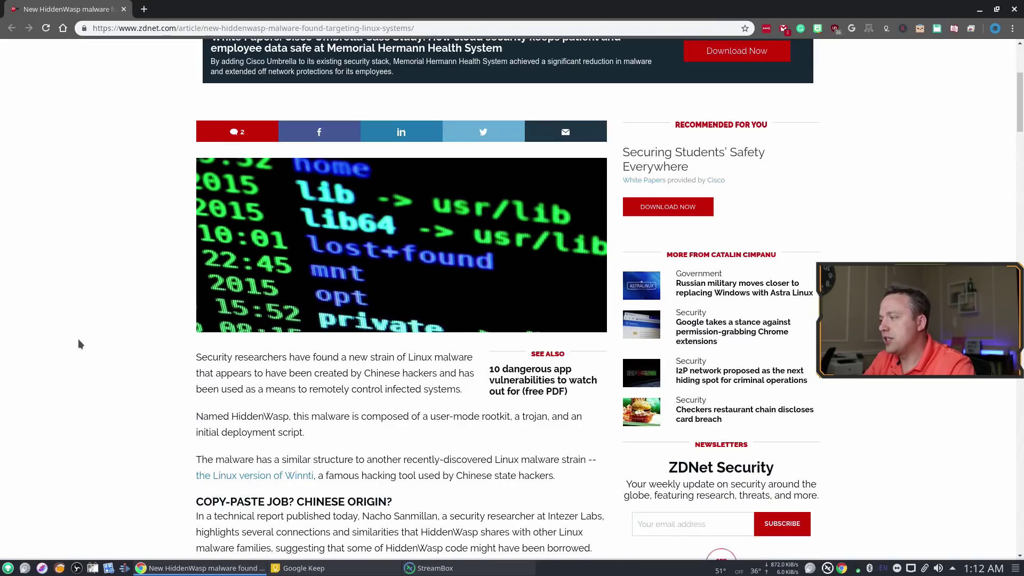
scroll(78, 338, "down", 2)
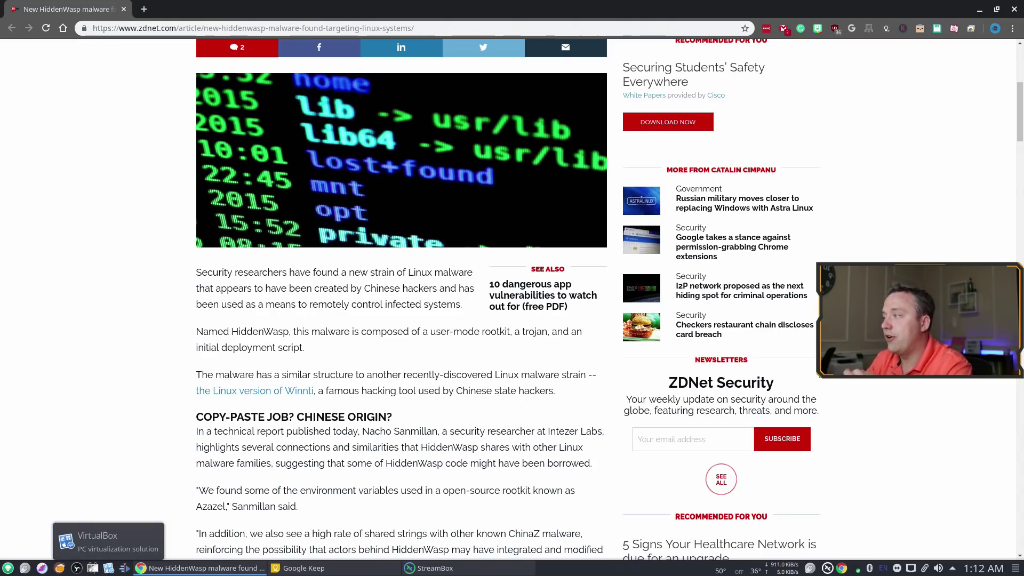
mouse_move(150, 573)
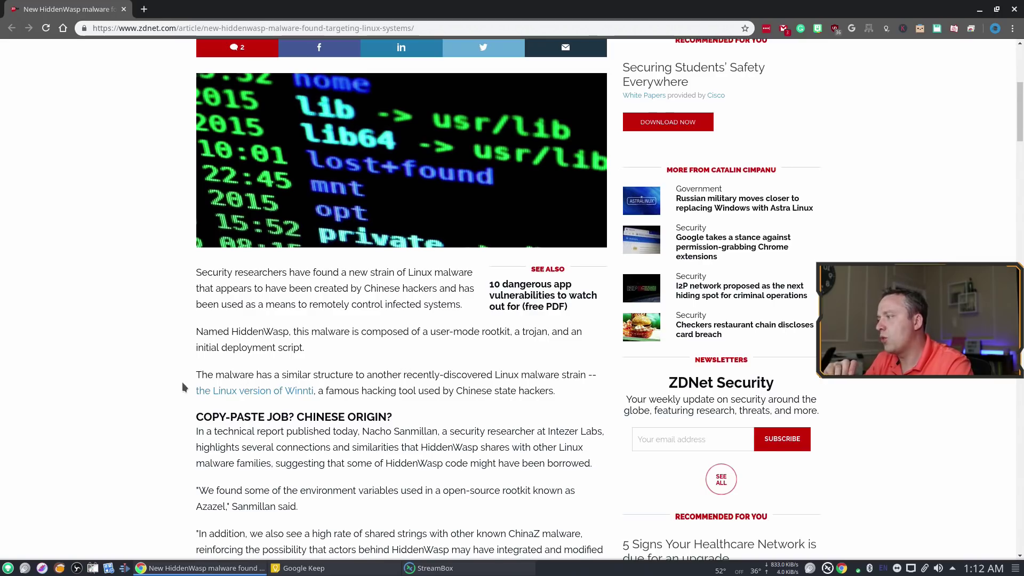
scroll(183, 379, "down", 2)
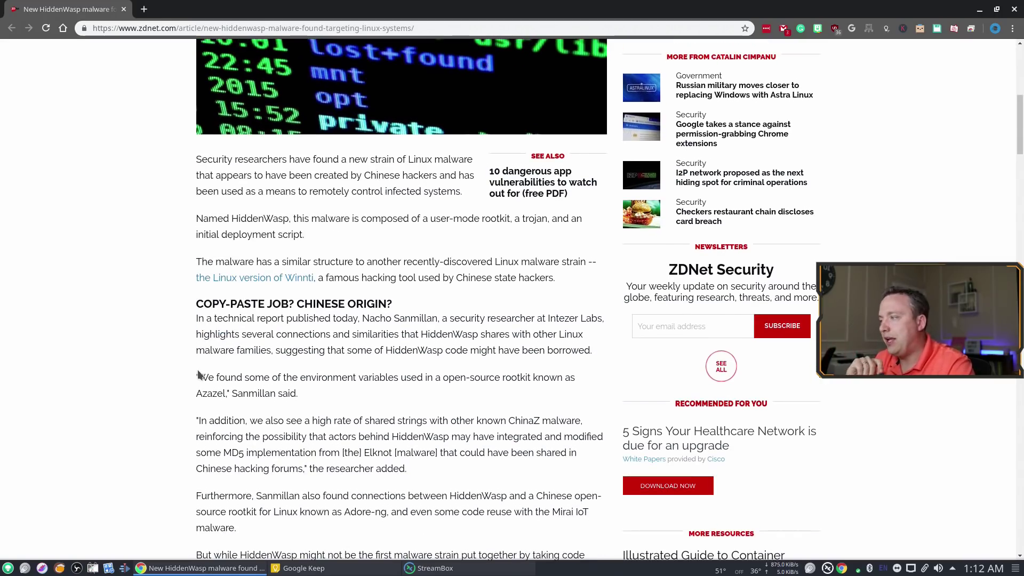
scroll(199, 375, "down", 3)
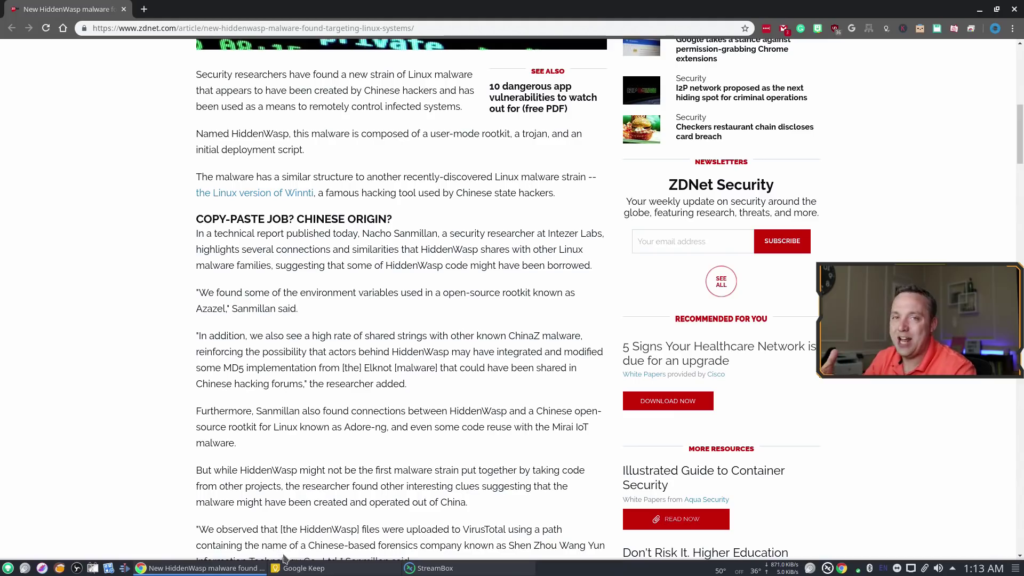
mouse_move(295, 572)
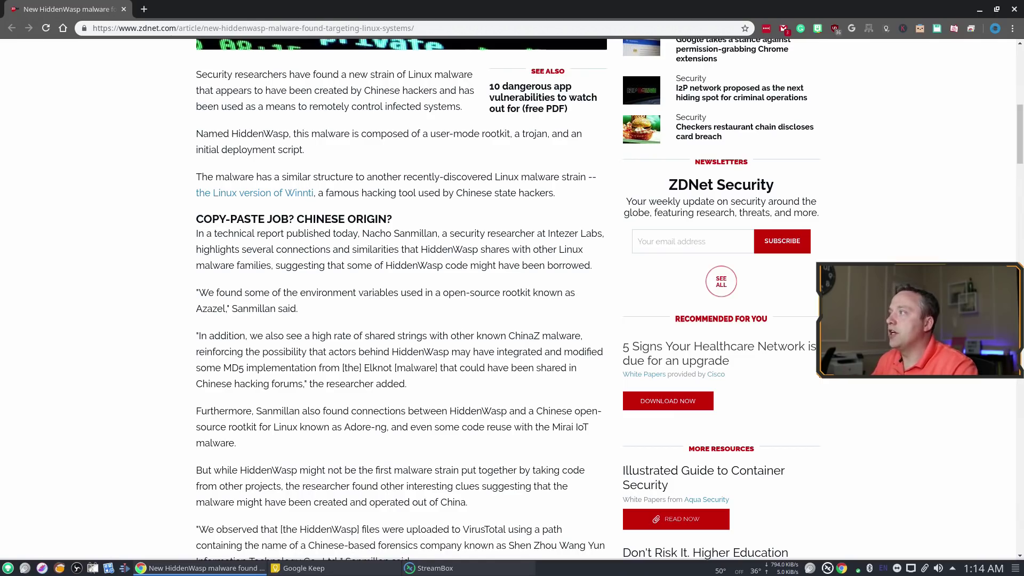
left_click(124, 9)
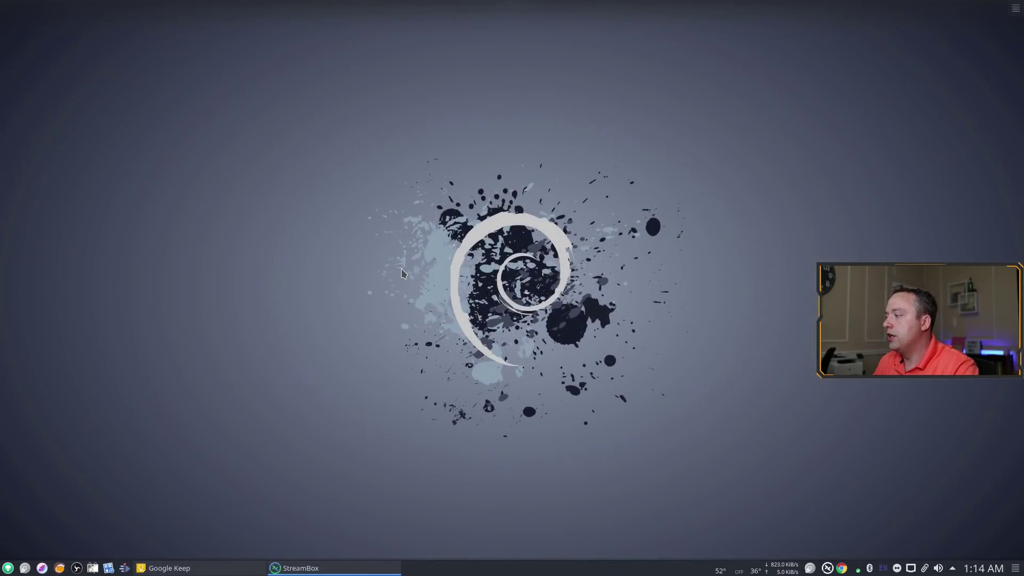
Run sudo apt install clamav clamtk in a terminal, which reports both already newest, then exit
key("ctrl+alt+t")
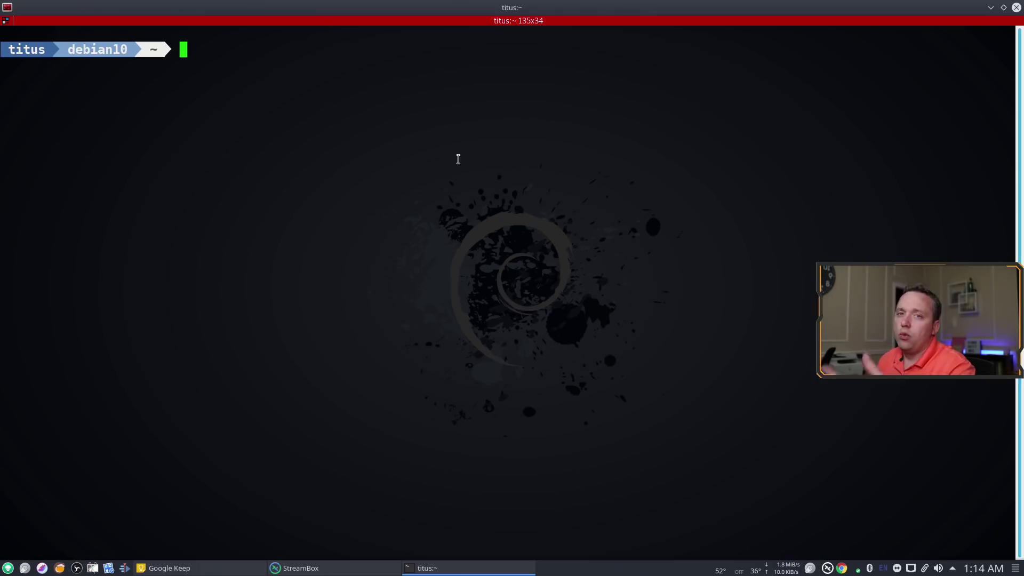
type("sudo ")
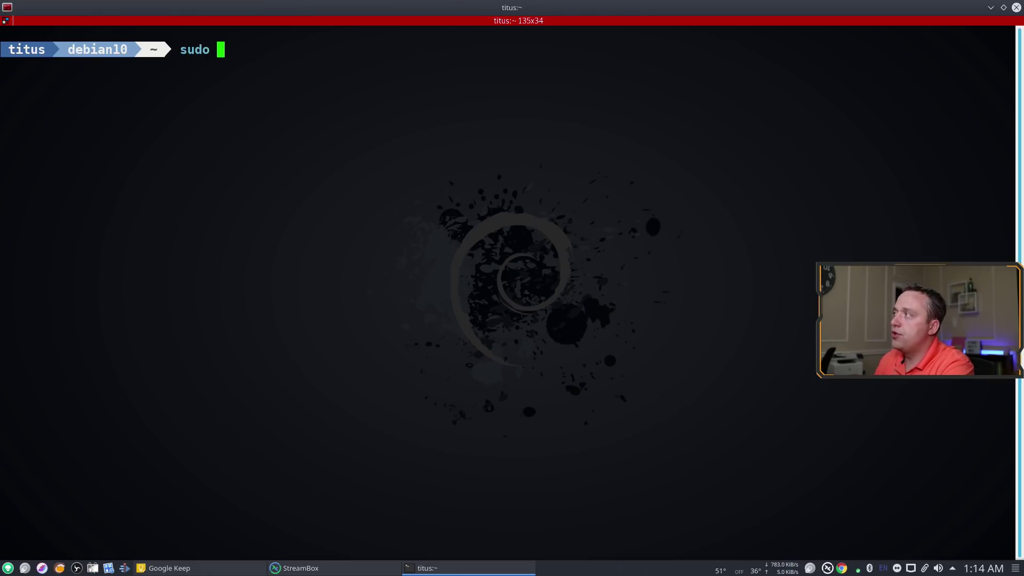
type("apt install clam")
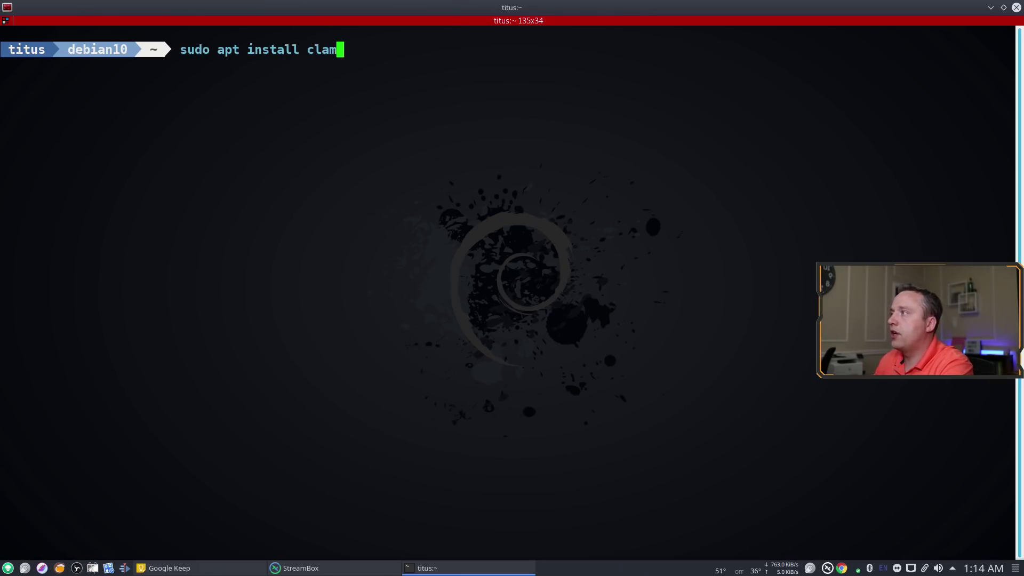
type("av clamtk")
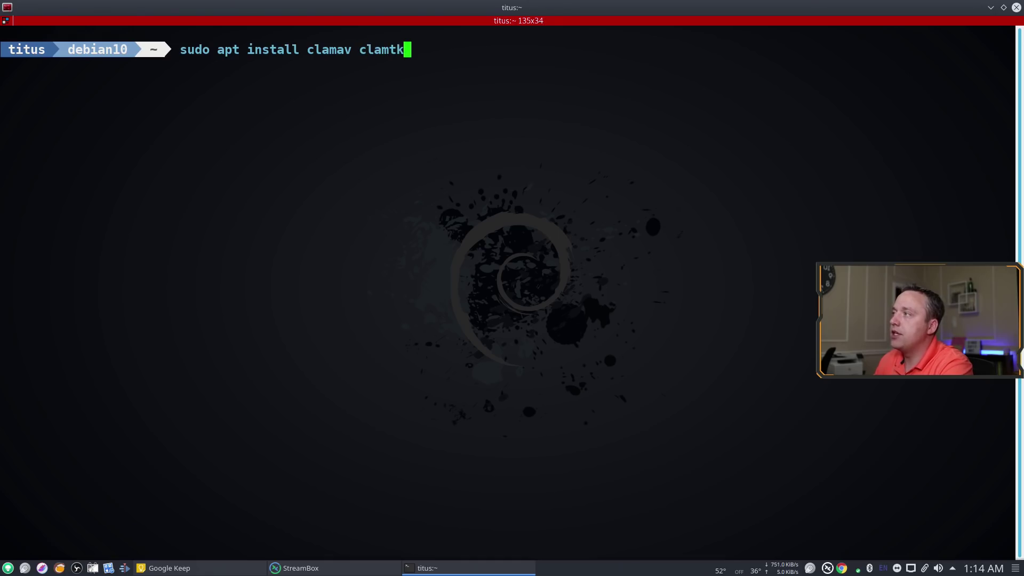
key("Return")
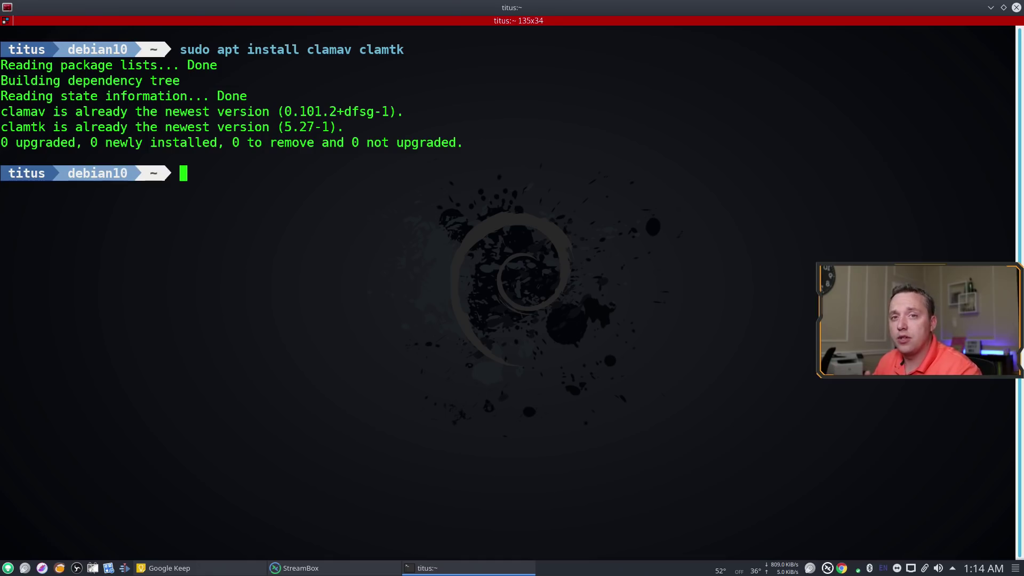
type("exit")
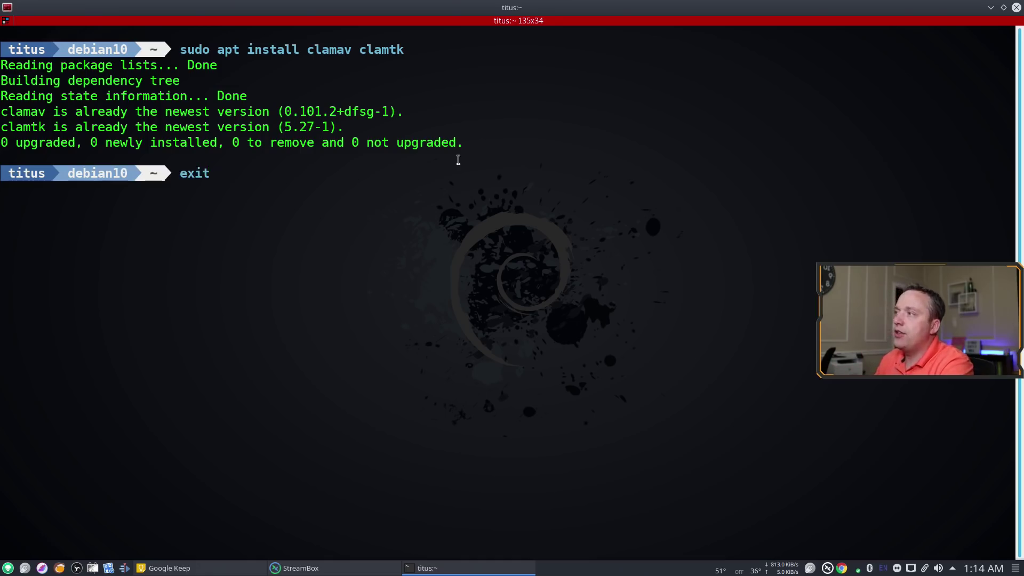
key("Return")
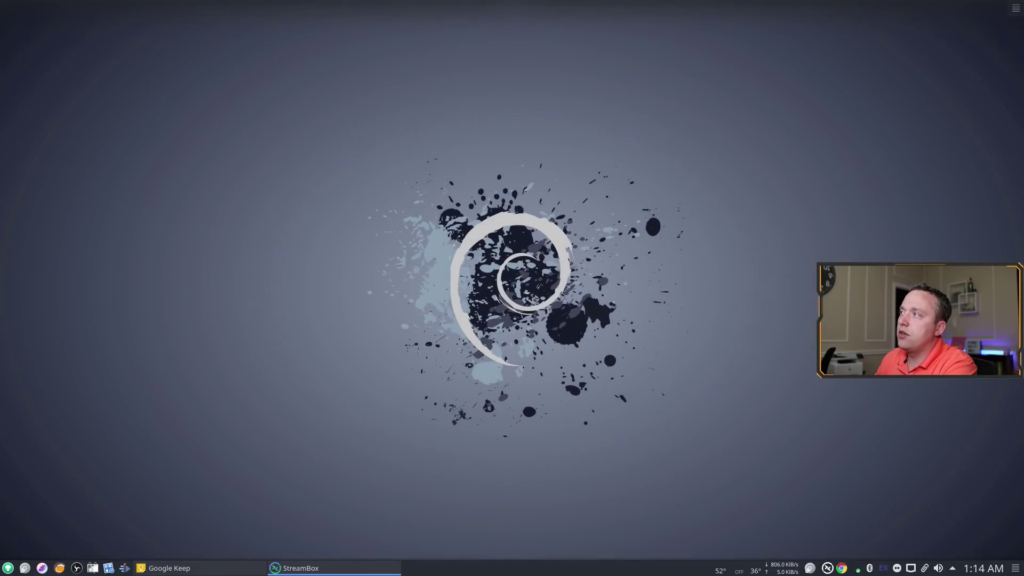
Launch the ClamTk virus scanner from the application launcher
key("alt+space")
type("clamtk")
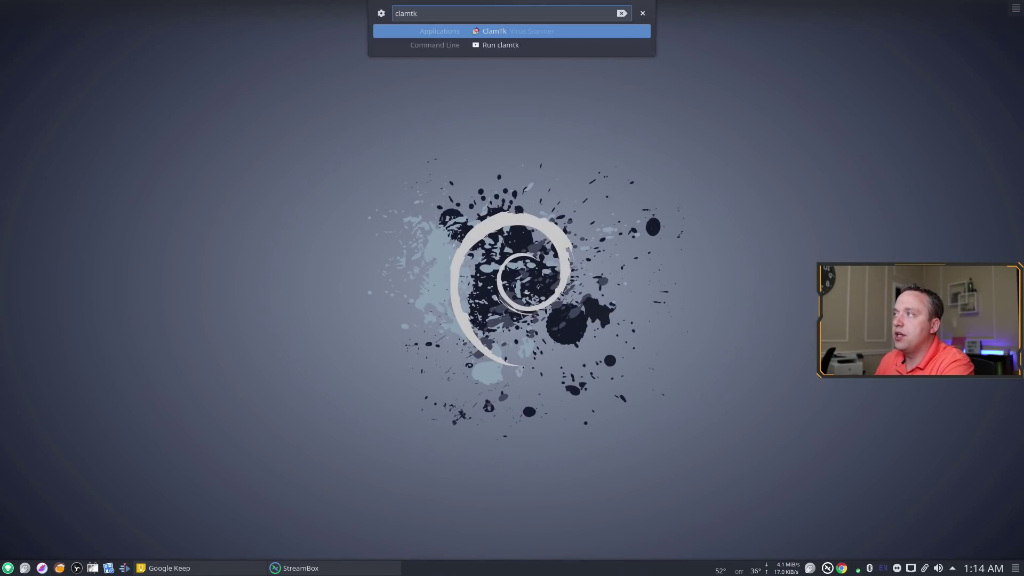
key("Return")
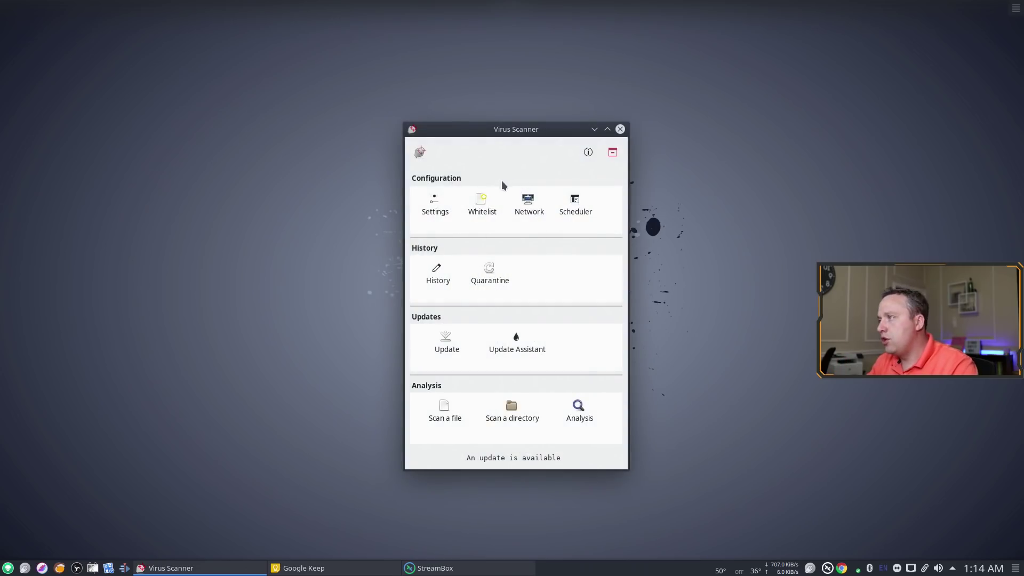
Review ClamTk's Settings, Whitelist and Network proxy pages, returning to the main menu after each
left_click(434, 204)
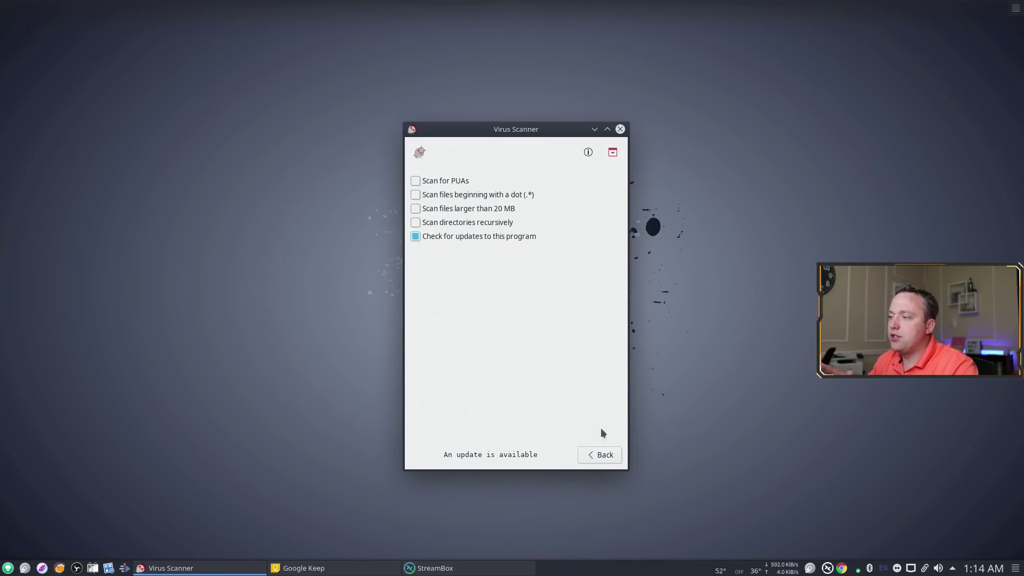
left_click(609, 454)
left_click(481, 216)
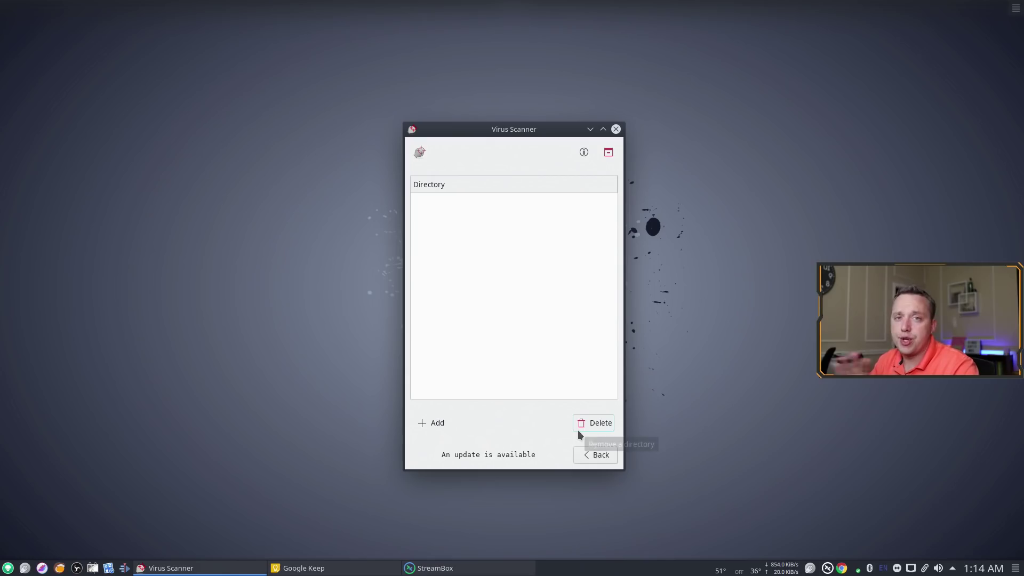
left_click(608, 456)
left_click(530, 201)
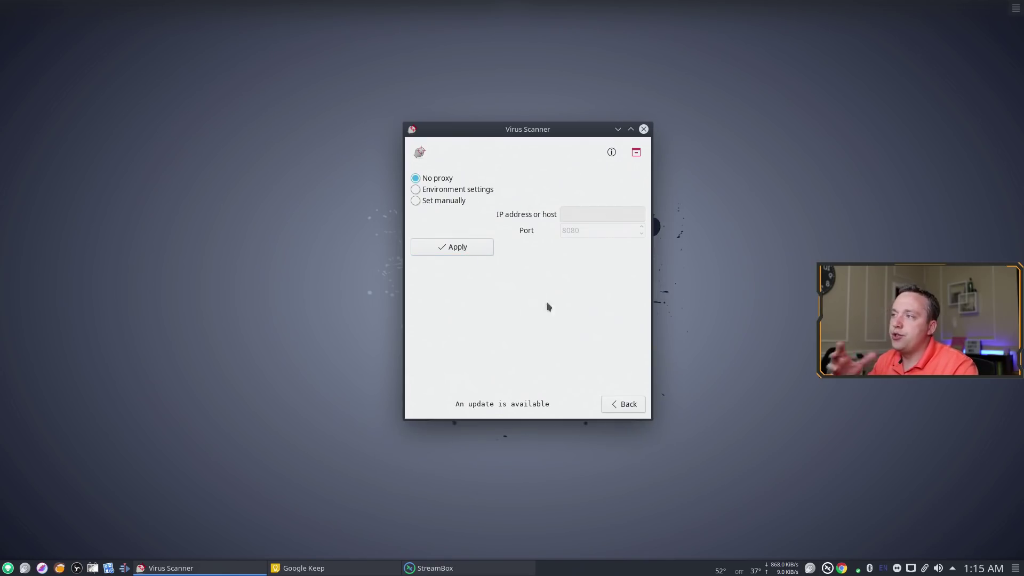
left_click(631, 408)
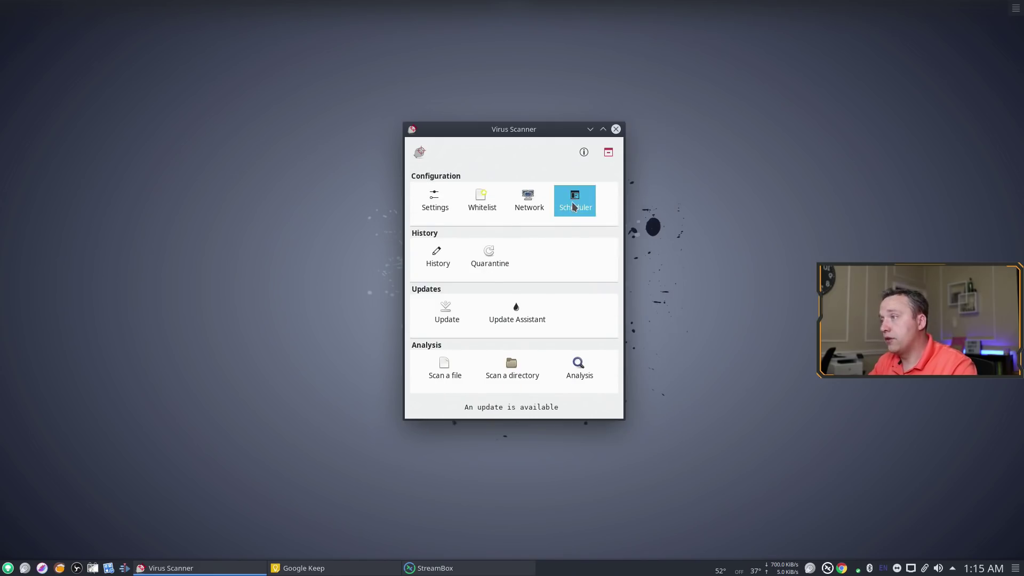
left_click(574, 203)
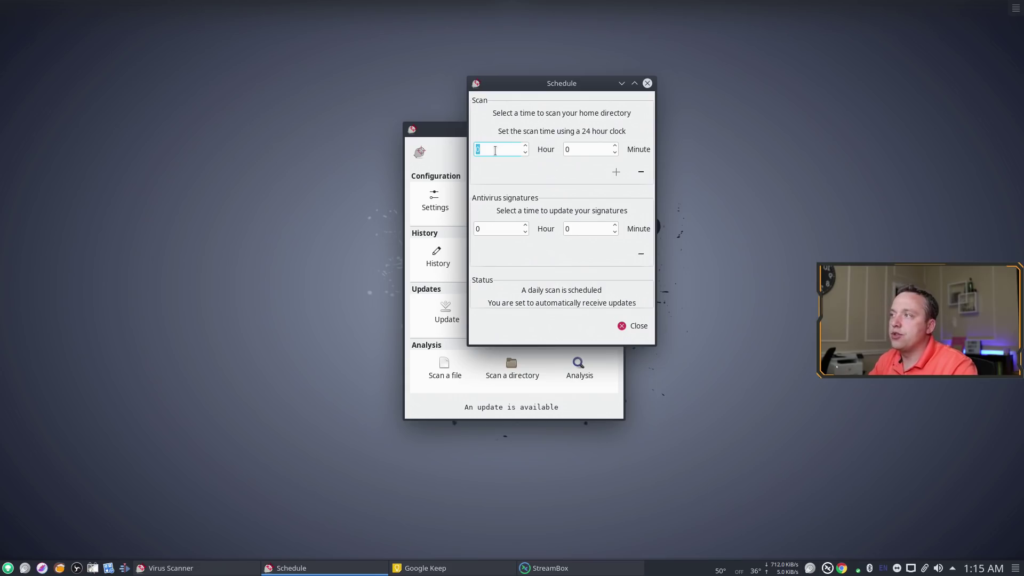
Remove the old daily scan, add a home-directory scan at 0:00, and close the scheduler
type("4")
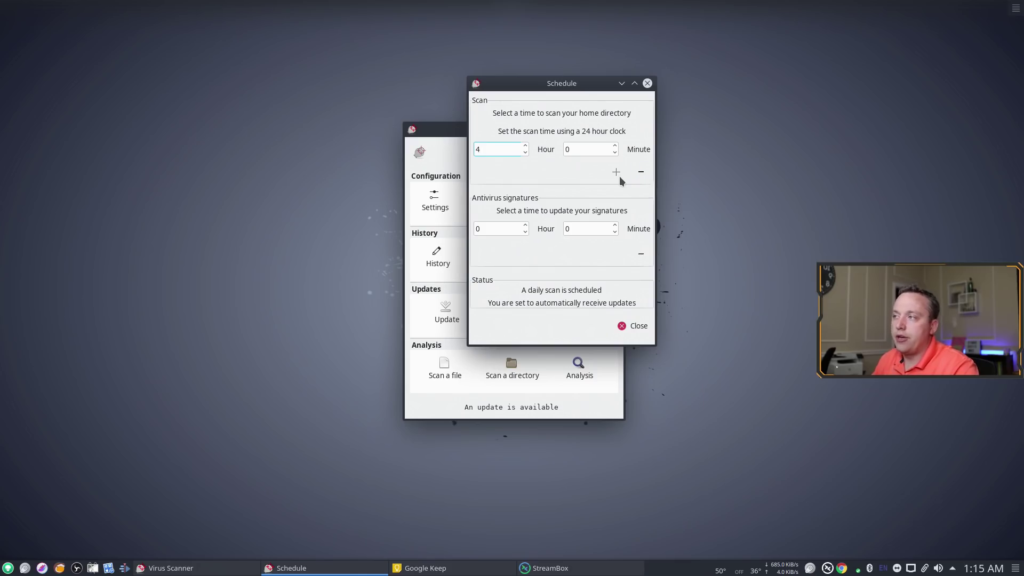
left_click(640, 172)
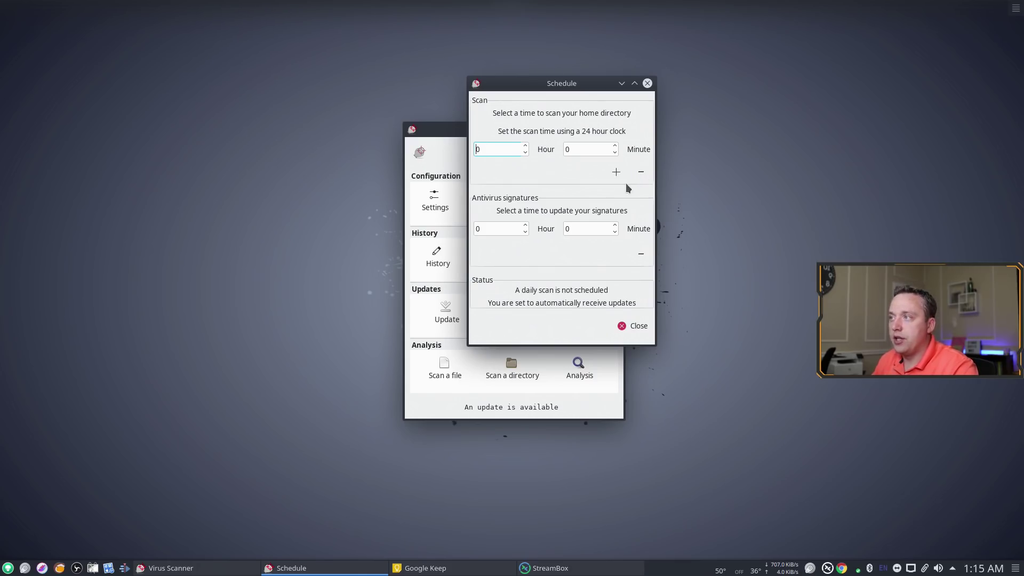
left_click(616, 172)
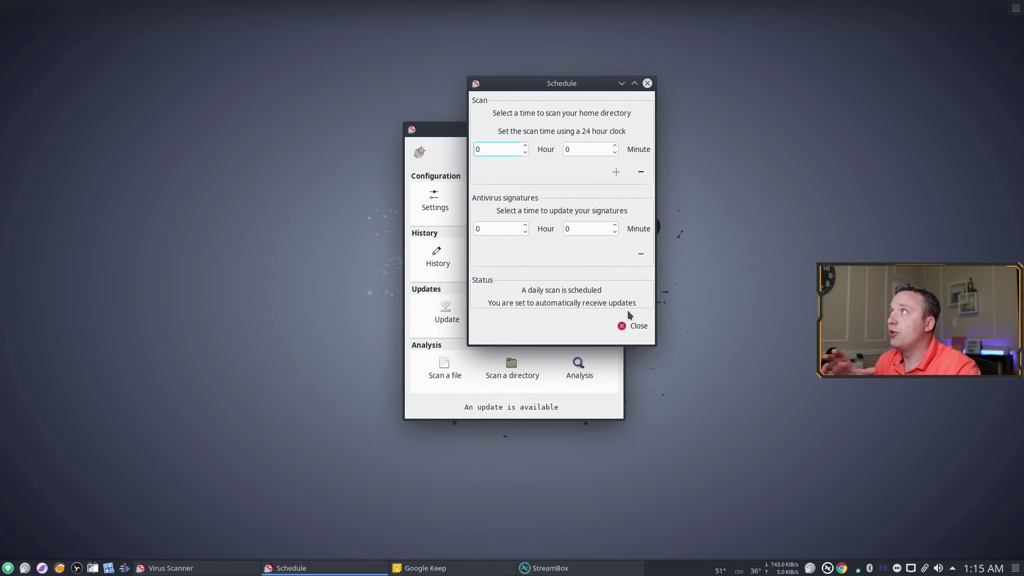
left_click(629, 327)
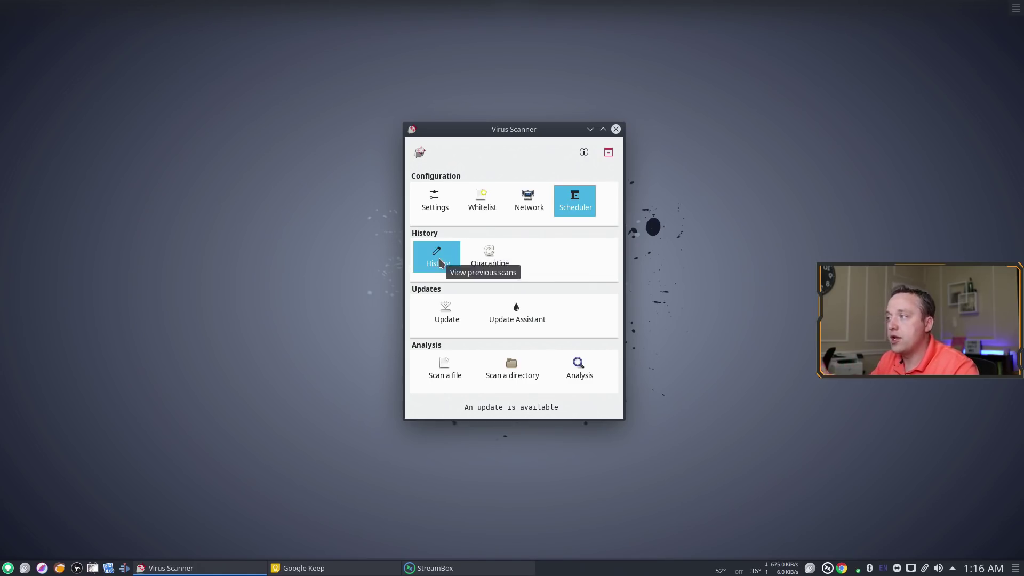
left_click(444, 315)
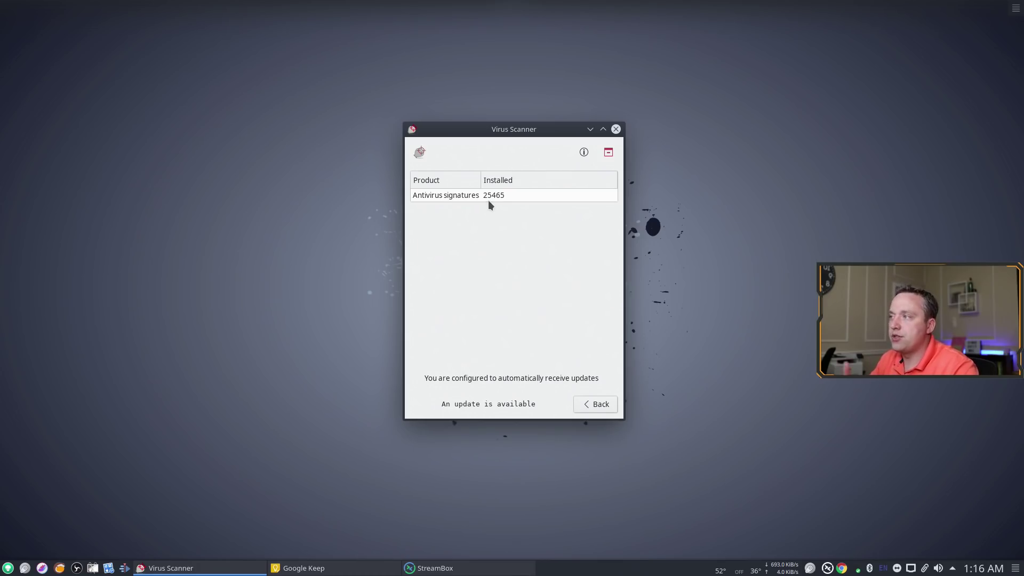
left_click(596, 403)
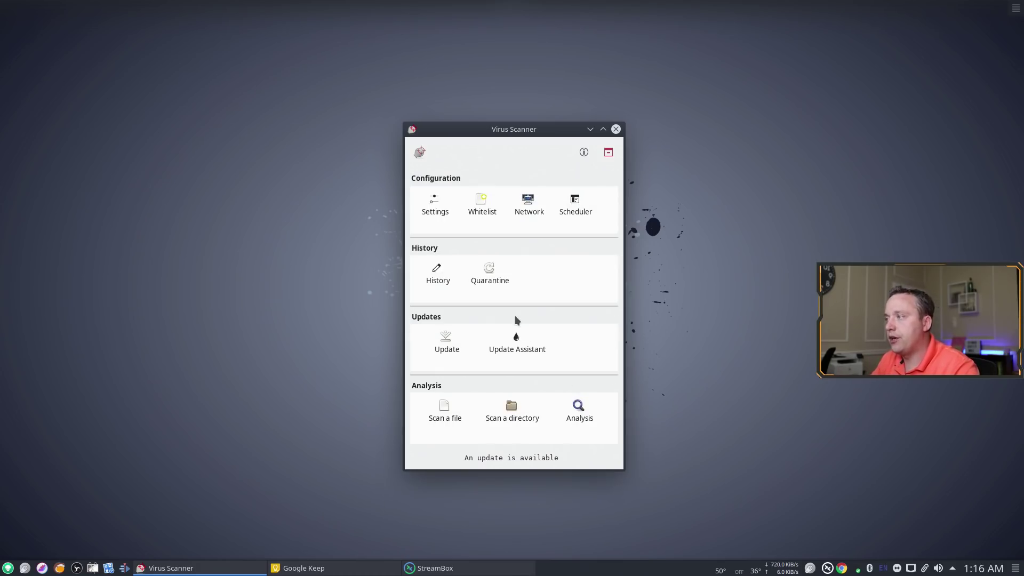
left_click(521, 349)
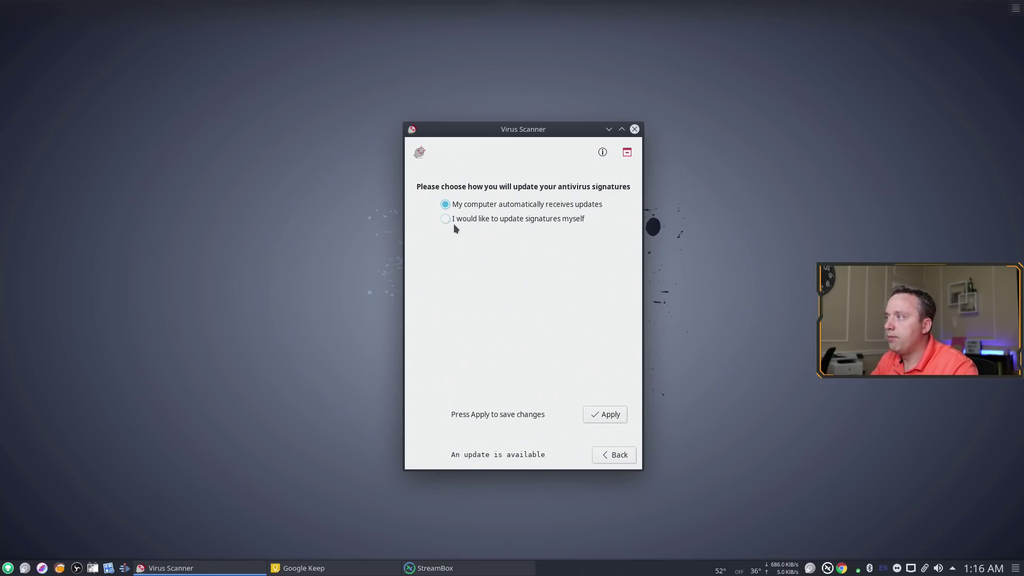
left_click(616, 457)
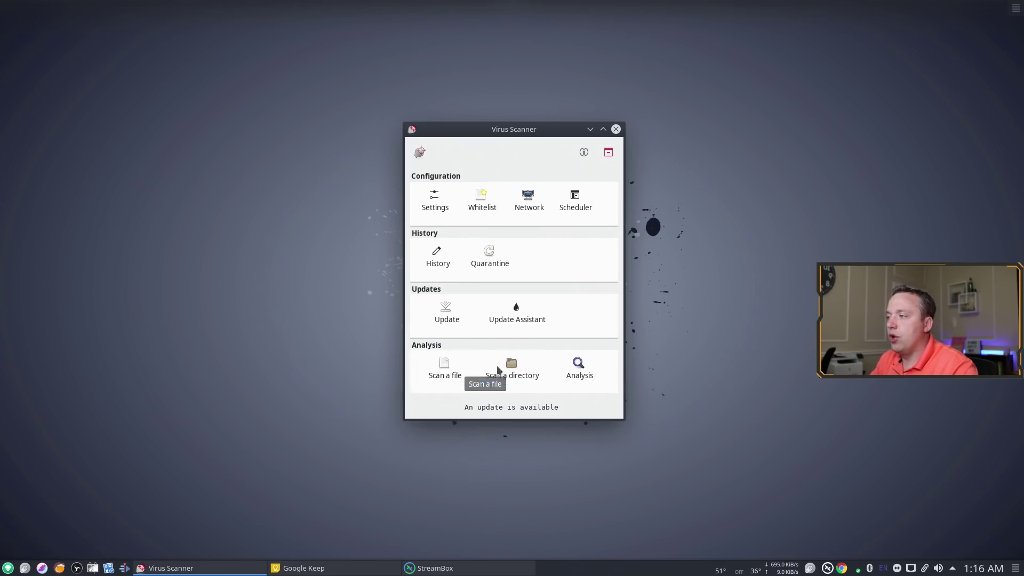
Cancel the Select a directory dialog without scanning and close the ClamTk Virus Scanner window
left_click(513, 371)
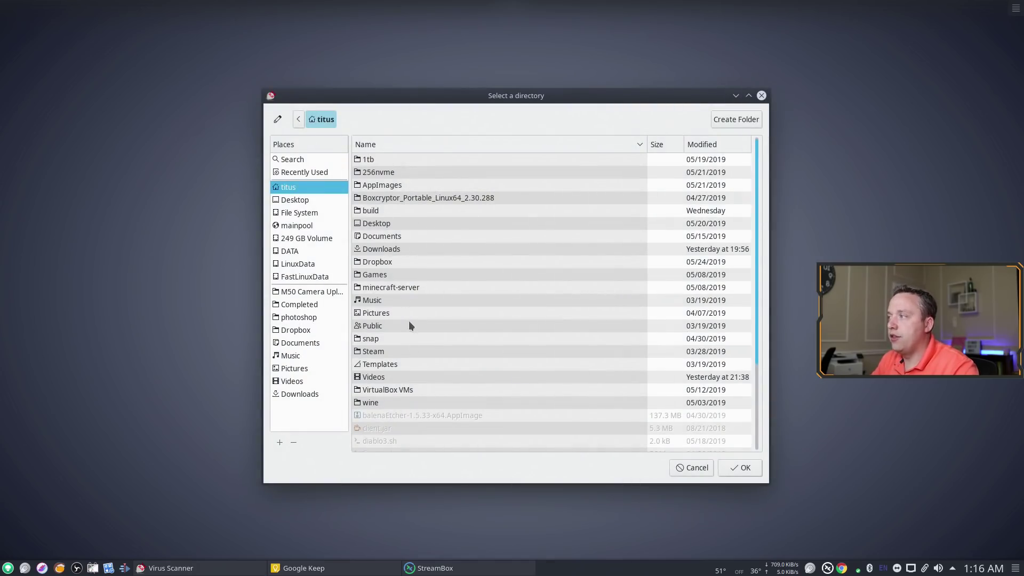
left_click(696, 467)
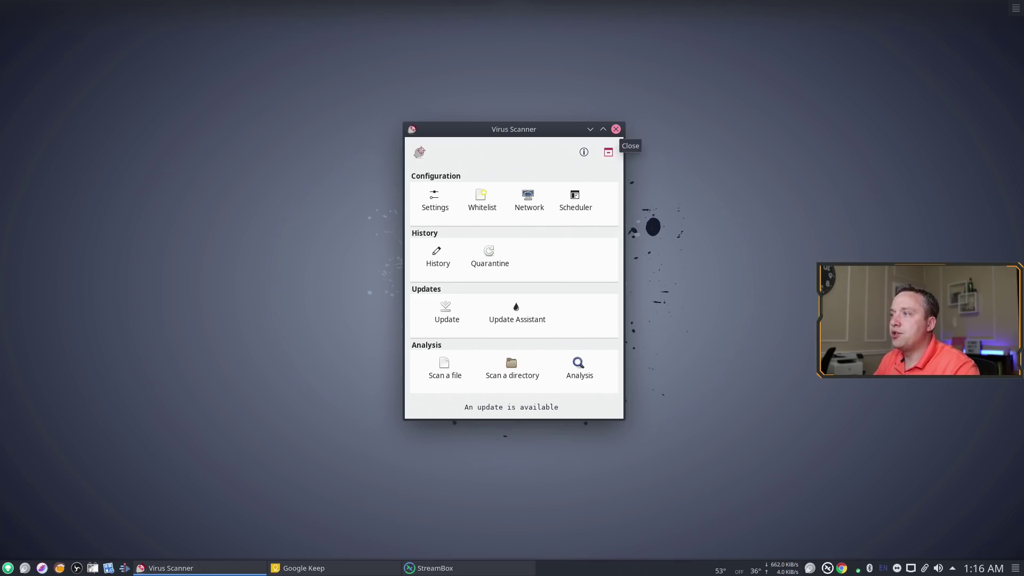
left_click(616, 129)
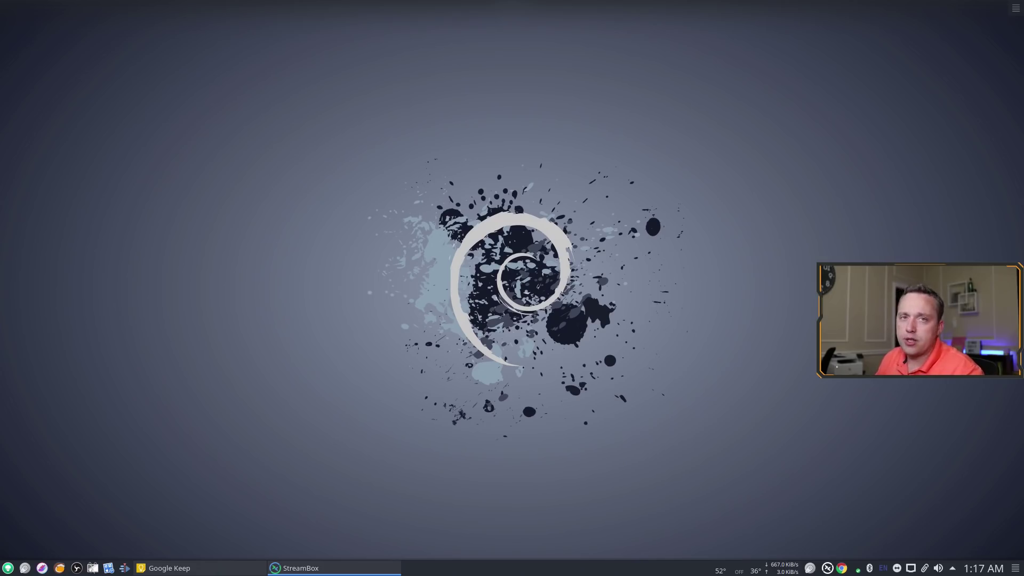
Open a maximized Konsole and run crontab -l, showing the 0 0 * * * clamtk-scan job
key("ctrl+alt+t")
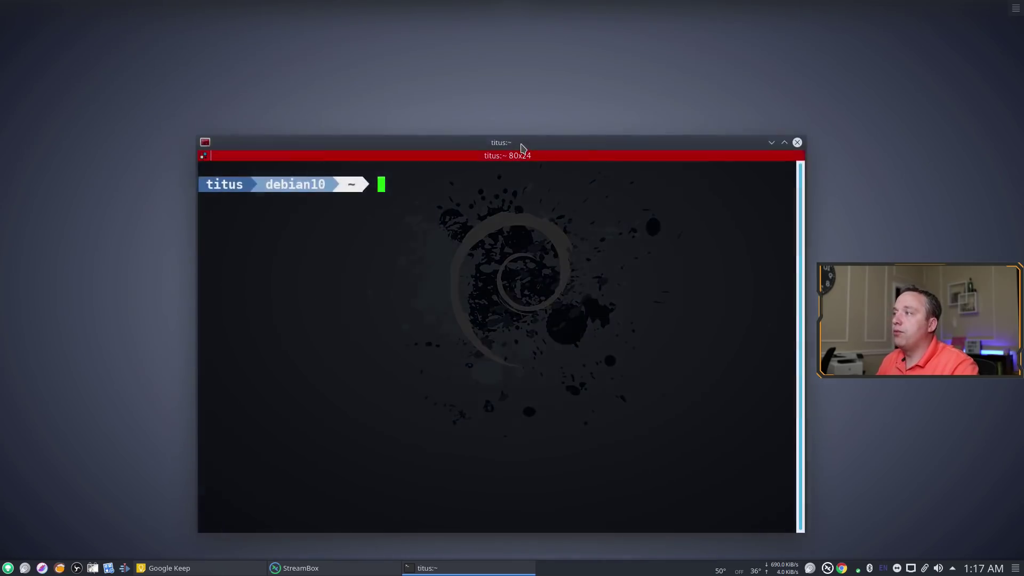
double_click(521, 146)
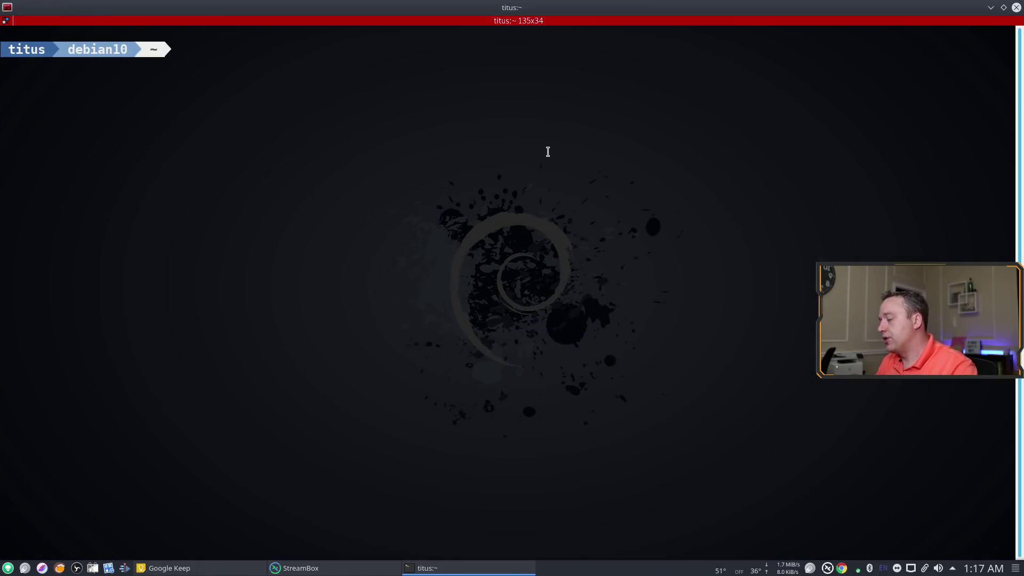
type("cron")
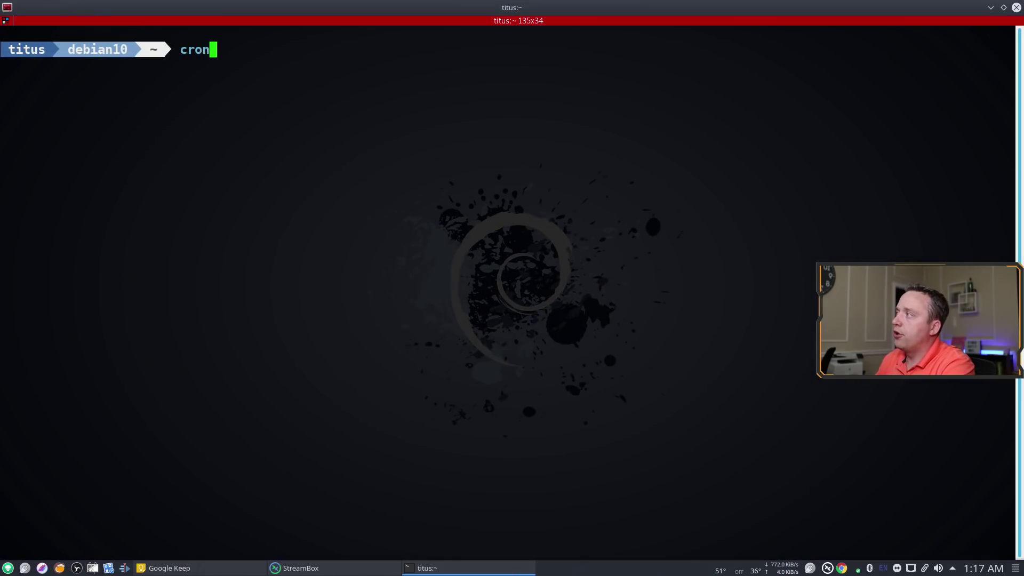
type("tab -l")
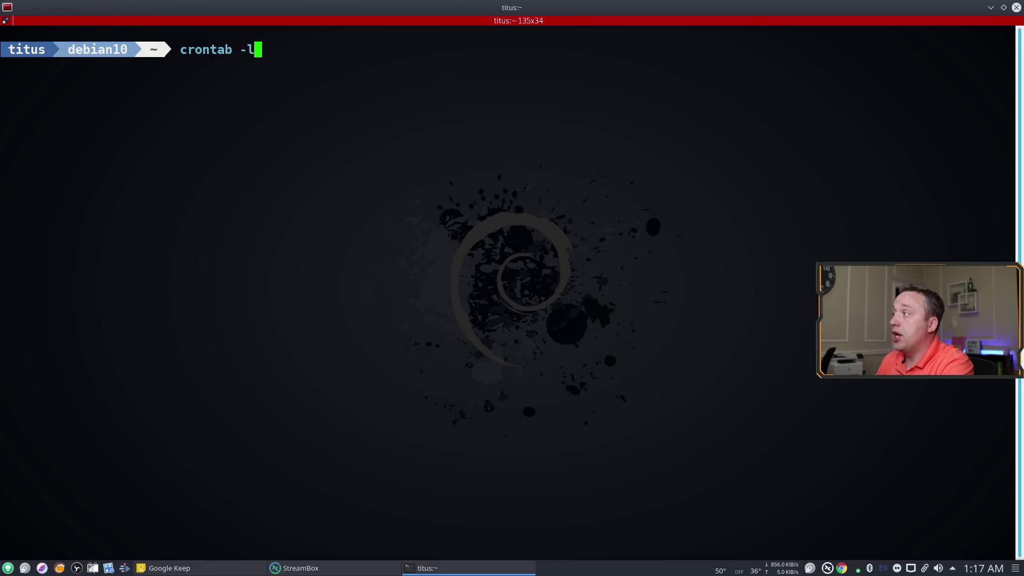
key("Return")
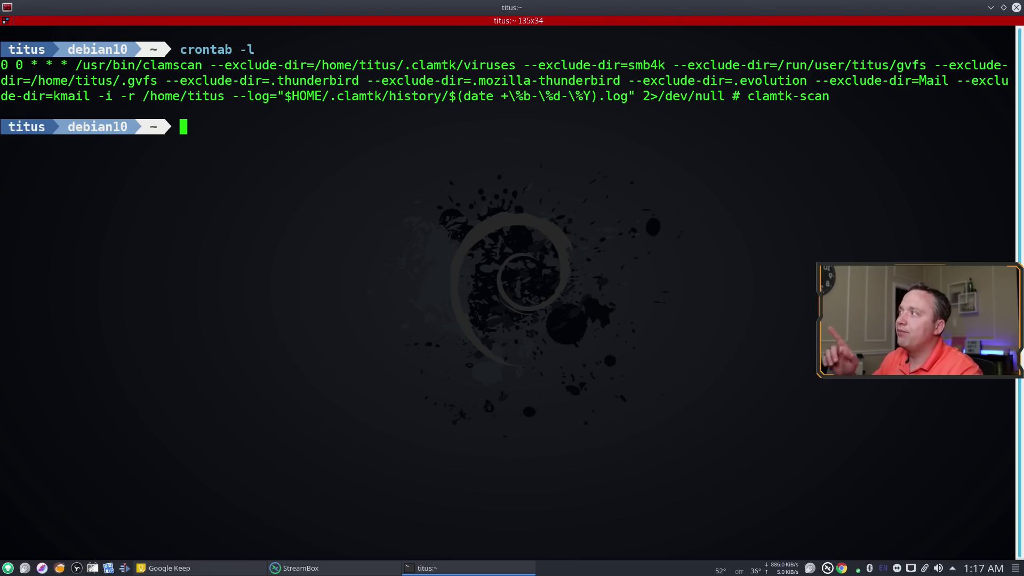
Open the crontab for editing with crontab -e, choosing the default nano editor
type("c")
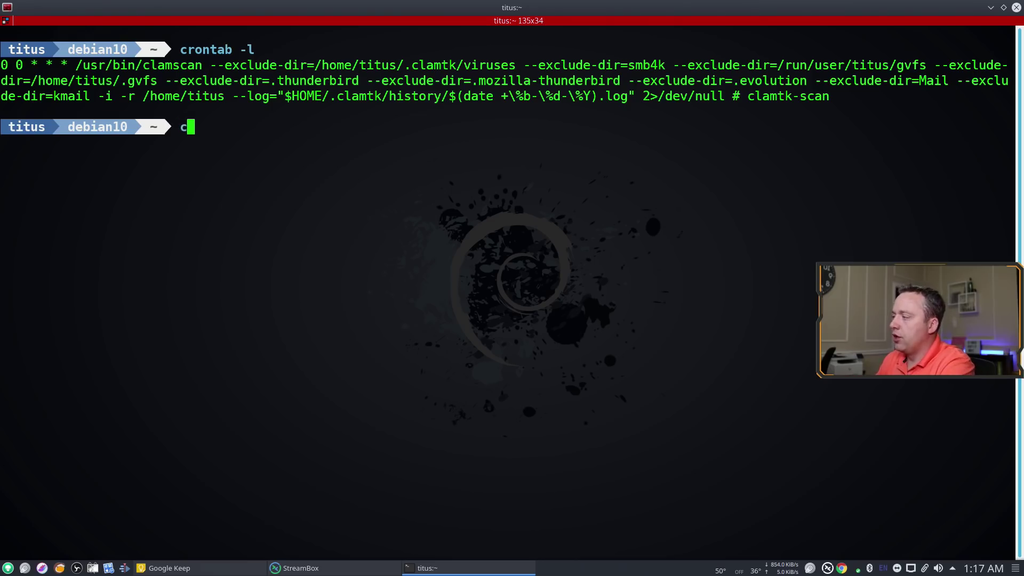
type("rontab -e")
key("Return")
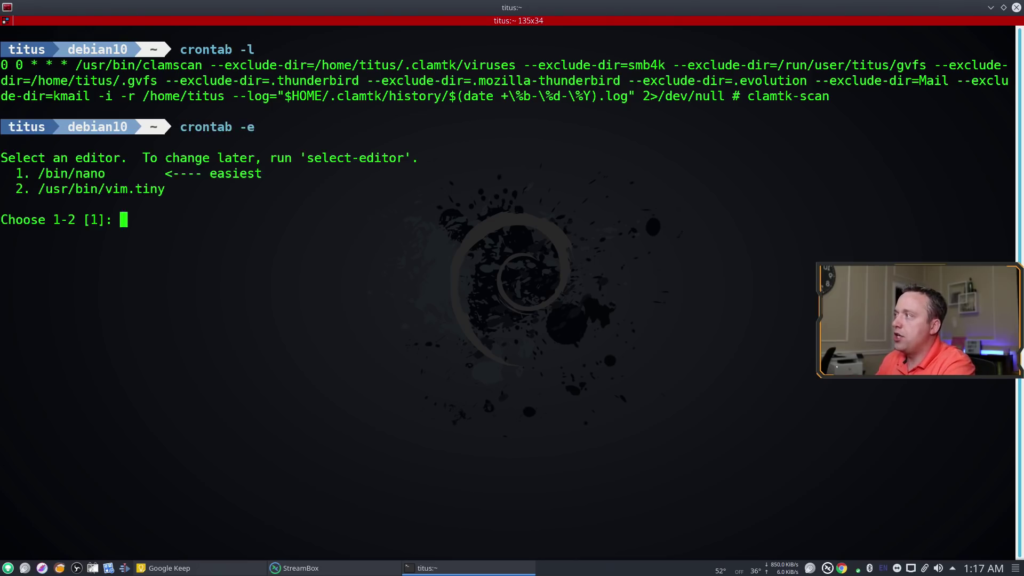
key("Return")
Change the clamscan job's hour from 0 to 4, save, and verify the 0 4 * * * entry
left_click(18, 65)
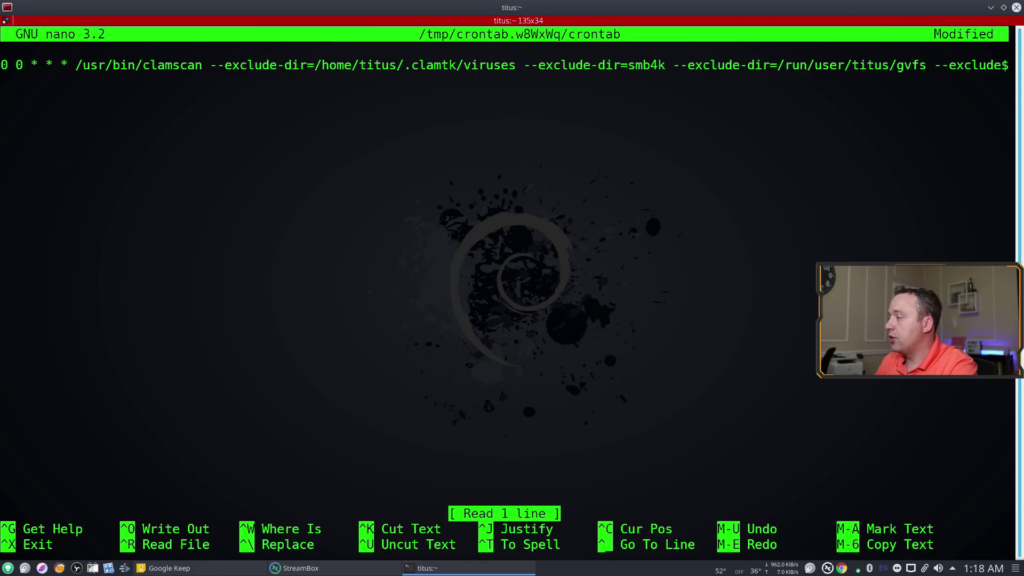
key("Delete")
type("4")
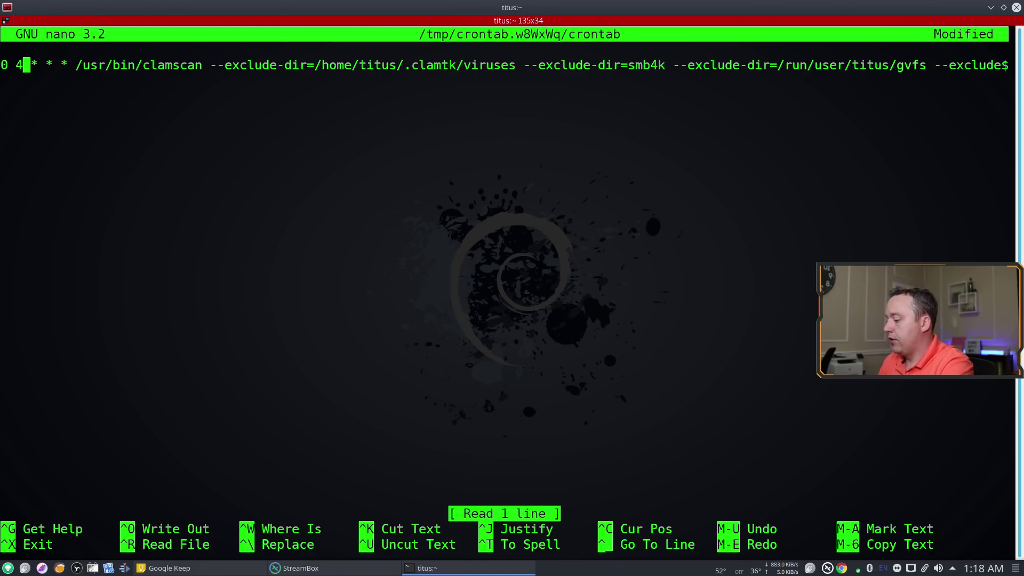
key("ctrl+o")
key("Return")
key("ctrl+x")
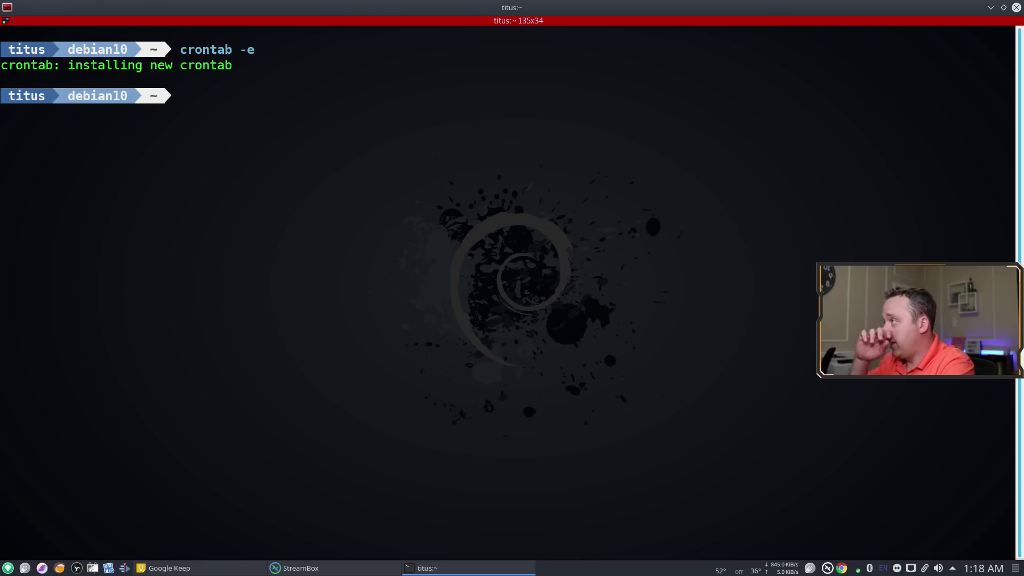
type("crontab -l")
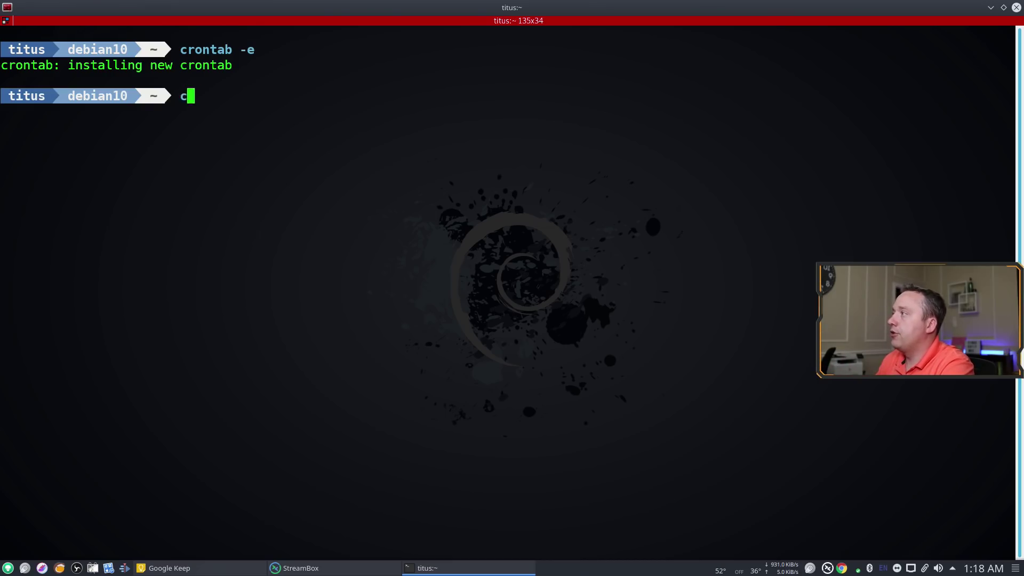
key("Return")
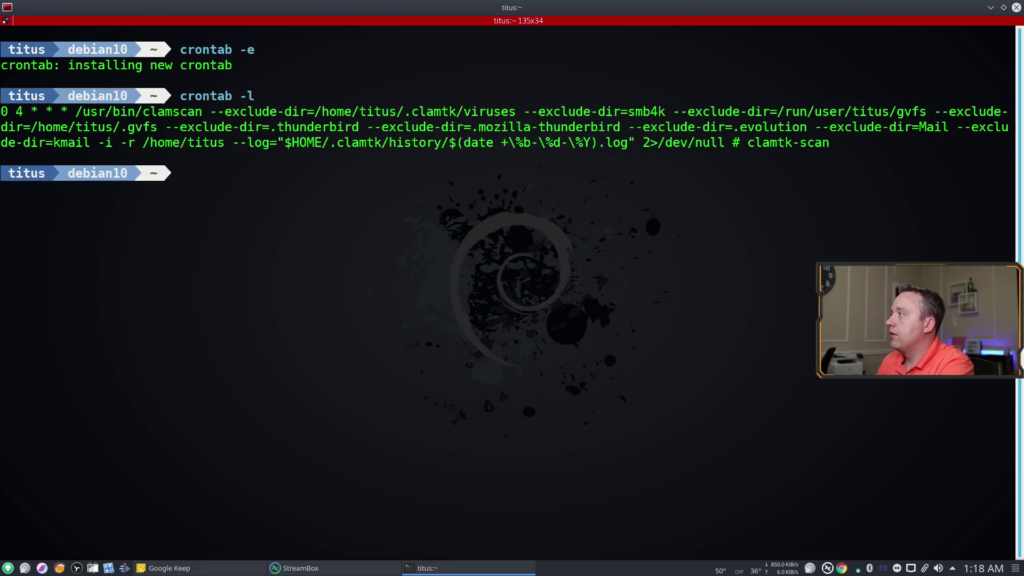